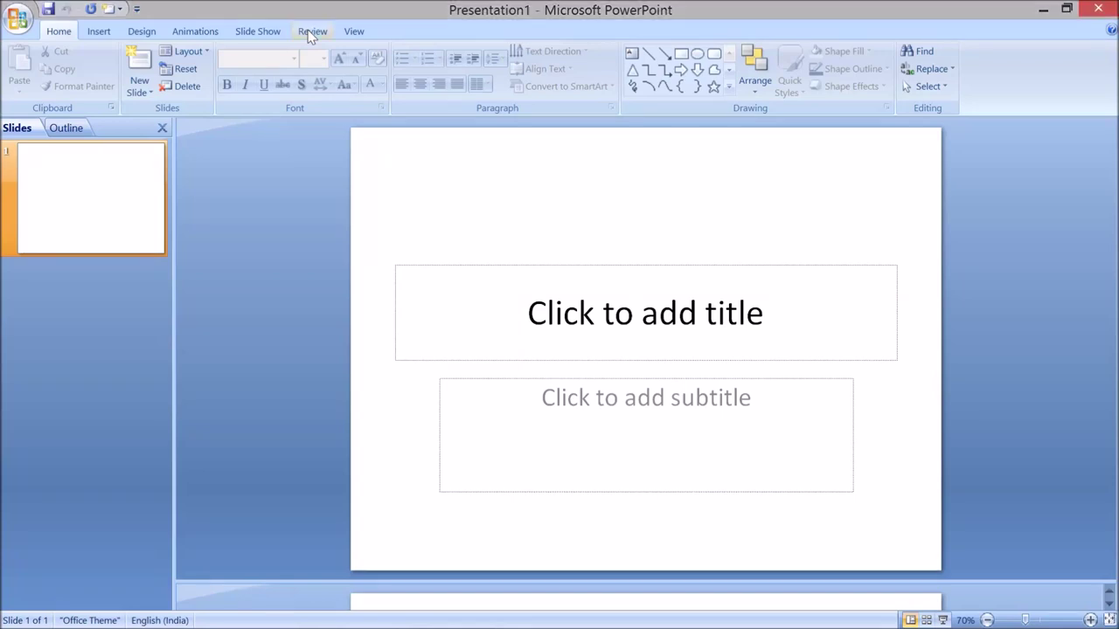
Start inking on the slide and preview the Ballpoint pen's Color and Weight options
{"action": "left_click", "coordinate": [530, 87]}
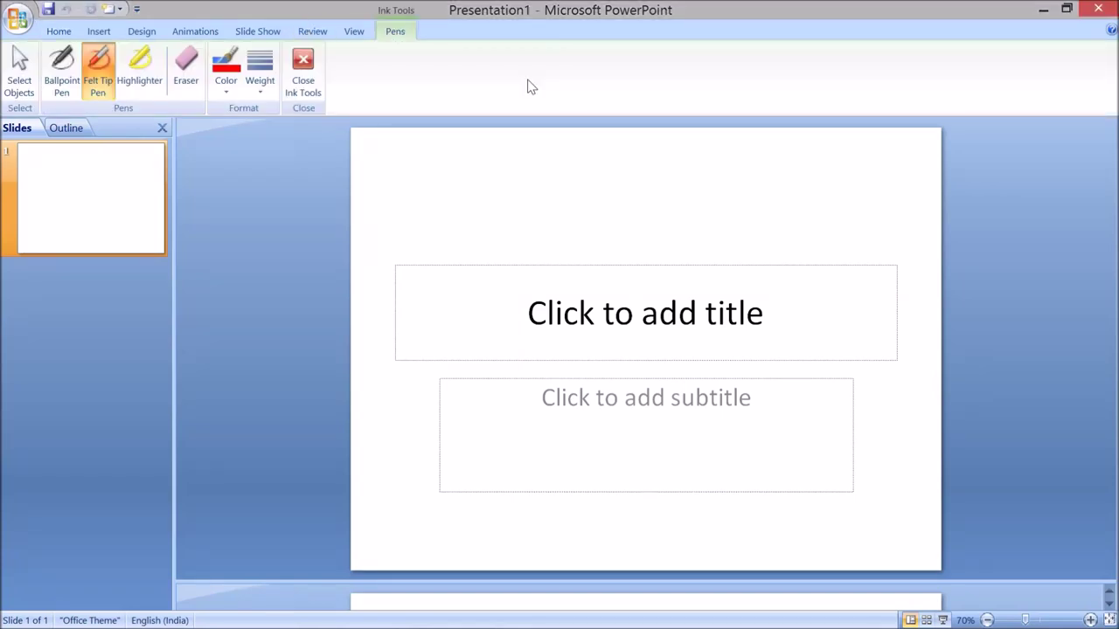
{"action": "left_click", "coordinate": [68, 83]}
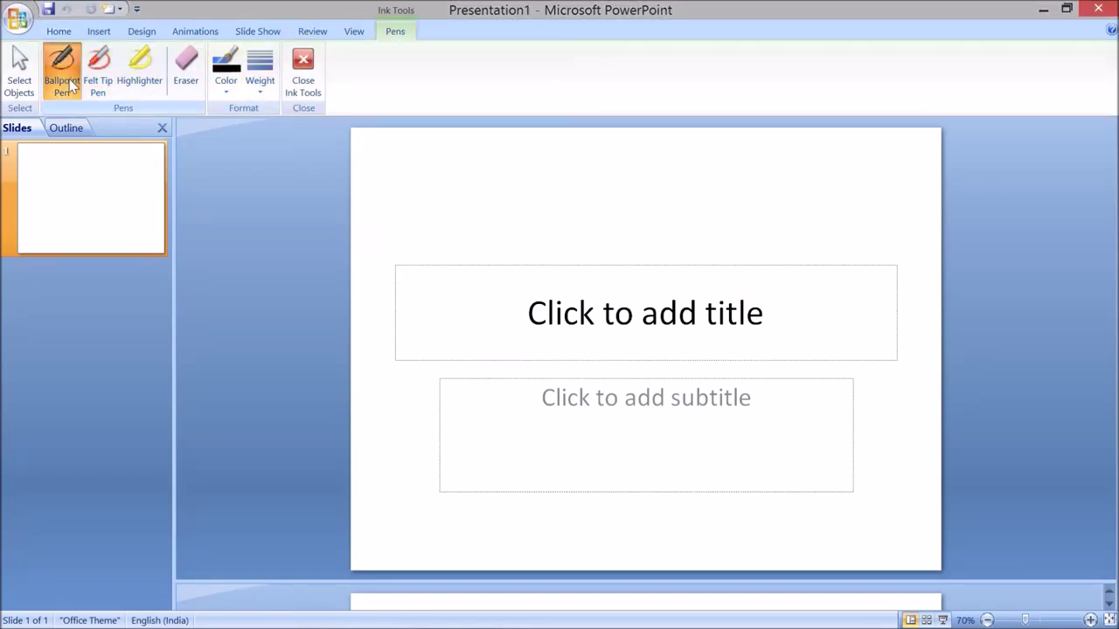
{"action": "left_click", "coordinate": [226, 87]}
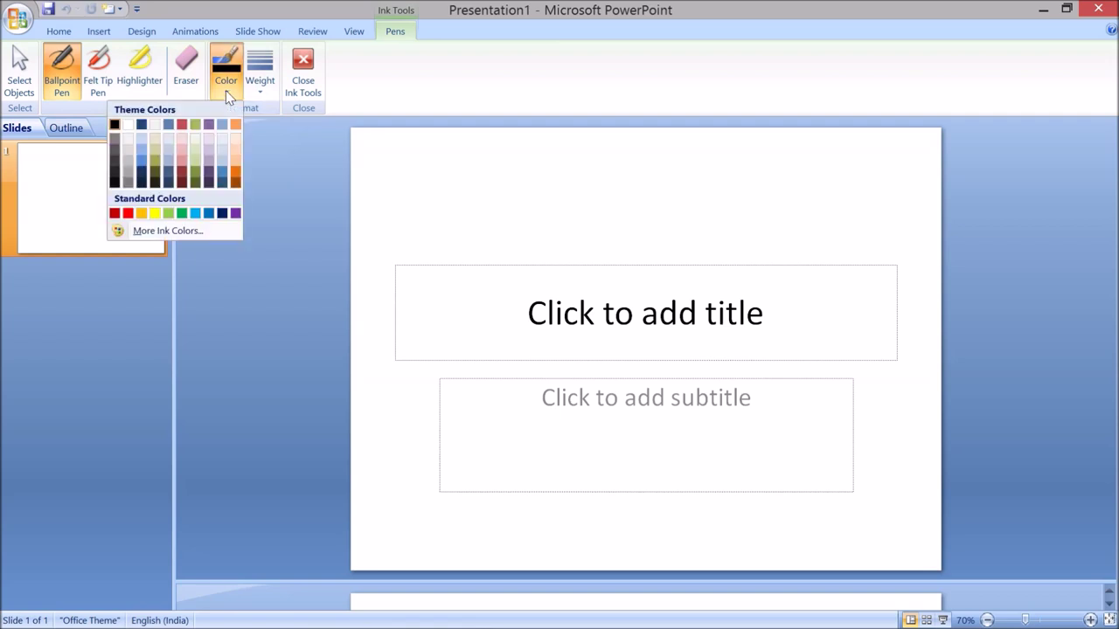
{"action": "left_click", "coordinate": [226, 90]}
{"action": "left_click", "coordinate": [255, 88]}
{"action": "left_click", "coordinate": [258, 90]}
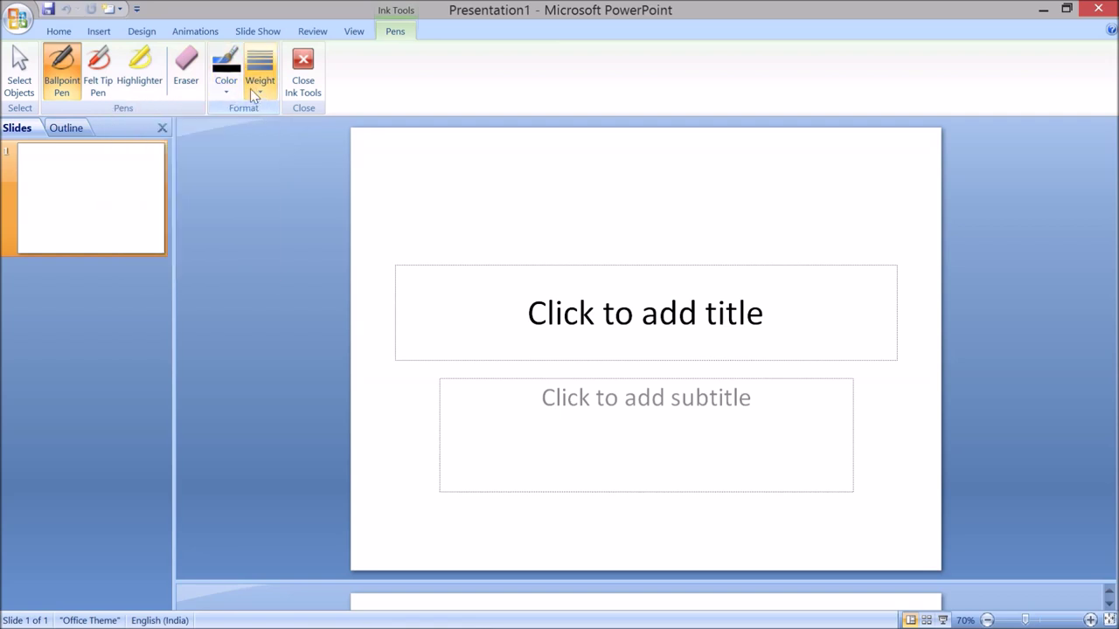
Draw two red felt-tip lines and a yellow highlighter stroke across the upper slide
{"action": "left_click", "coordinate": [98, 72]}
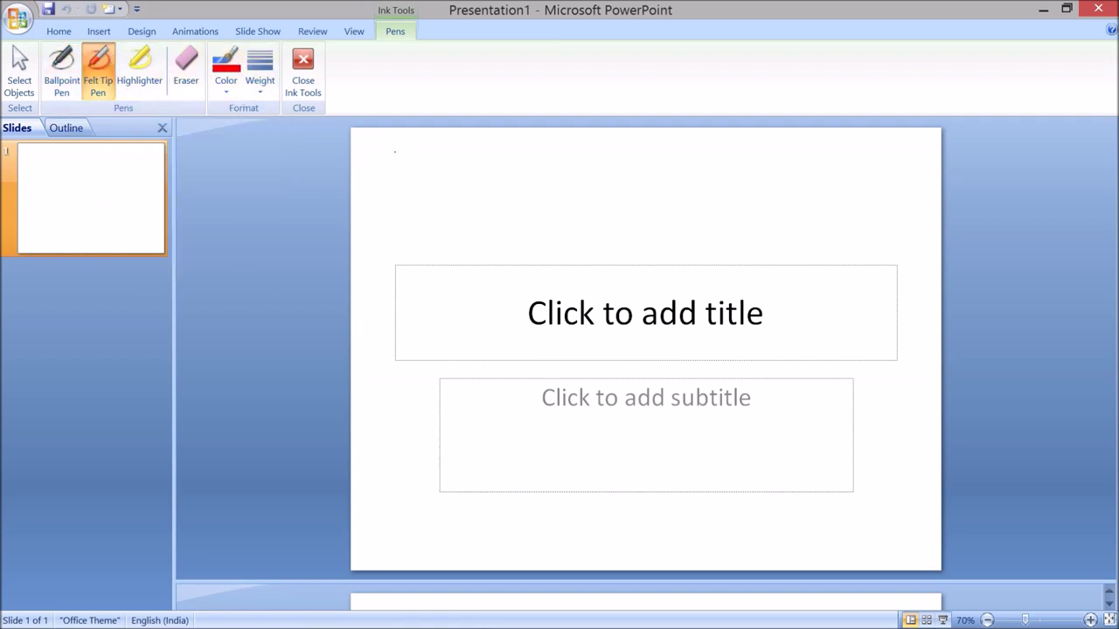
{"action": "left_click_drag", "start_coordinate": [380, 200], "coordinate": [509, 200]}
{"action": "left_click_drag", "start_coordinate": [411, 219], "coordinate": [549, 226]}
{"action": "left_click", "coordinate": [144, 74]}
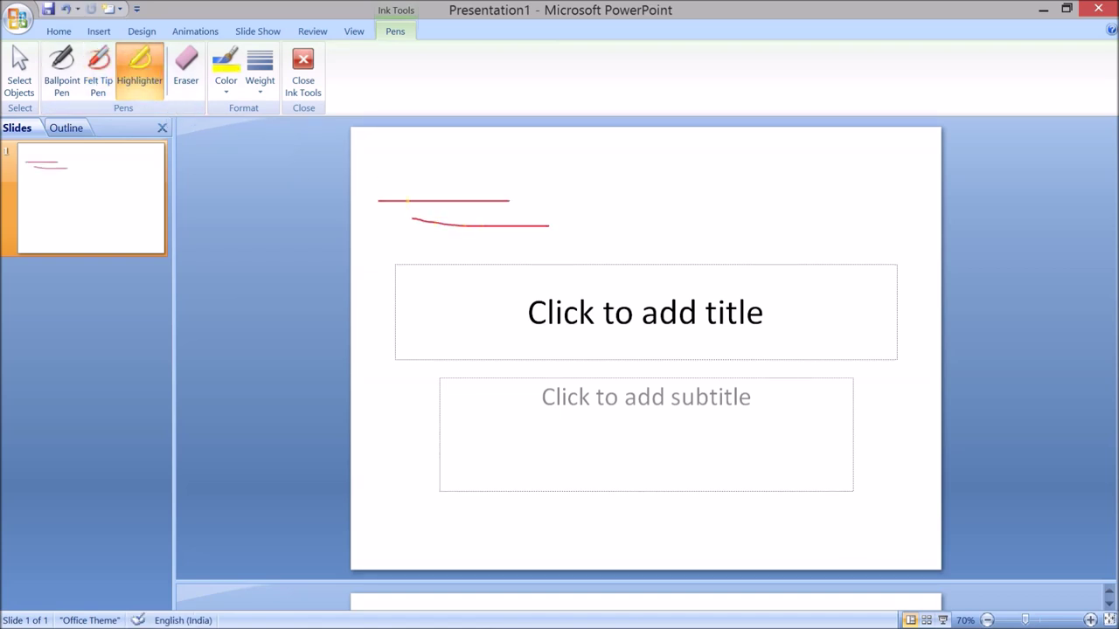
{"action": "left_click_drag", "start_coordinate": [473, 211], "coordinate": [704, 211]}
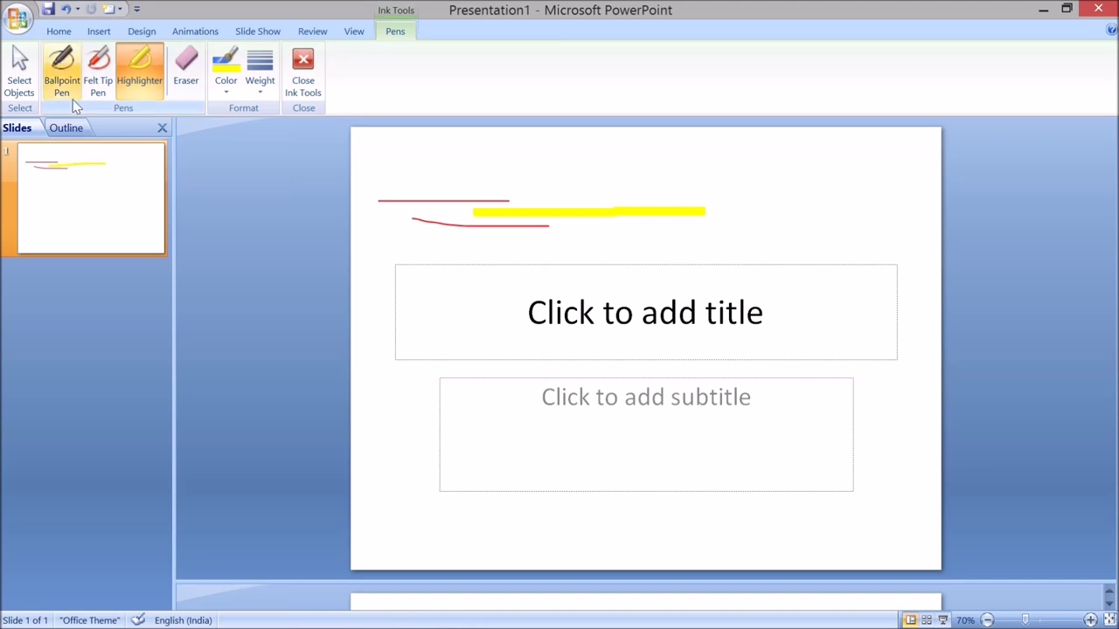
Draw a black wavy ballpoint line near the slide bottom, then close Ink Tools
{"action": "left_click", "coordinate": [61, 75]}
{"action": "left_click_drag", "start_coordinate": [426, 479], "coordinate": [629, 539]}
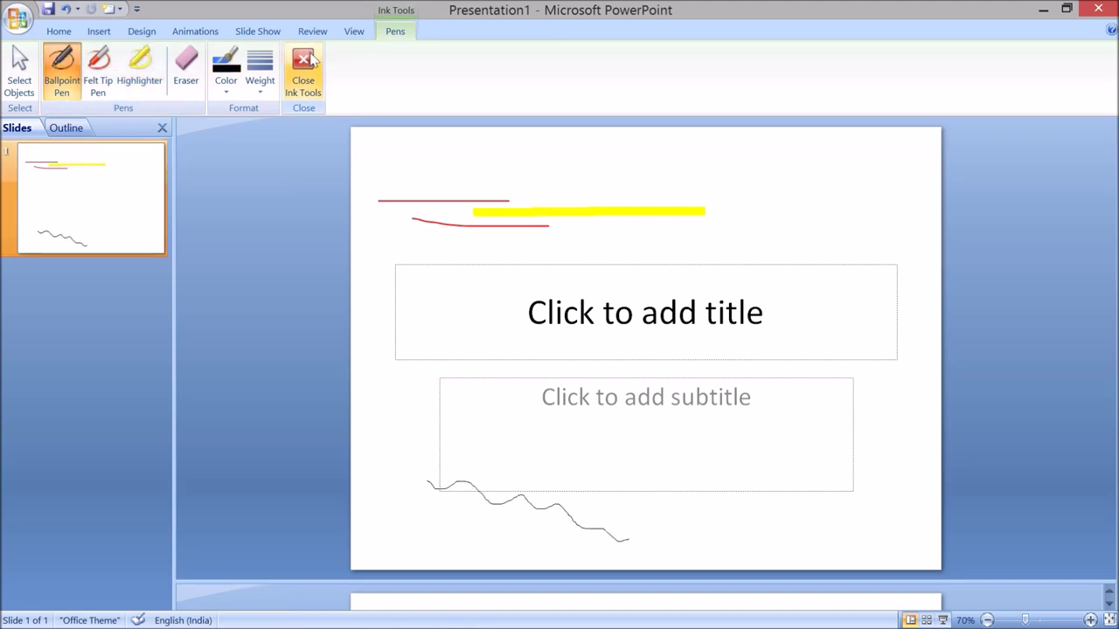
{"action": "left_click", "coordinate": [306, 63]}
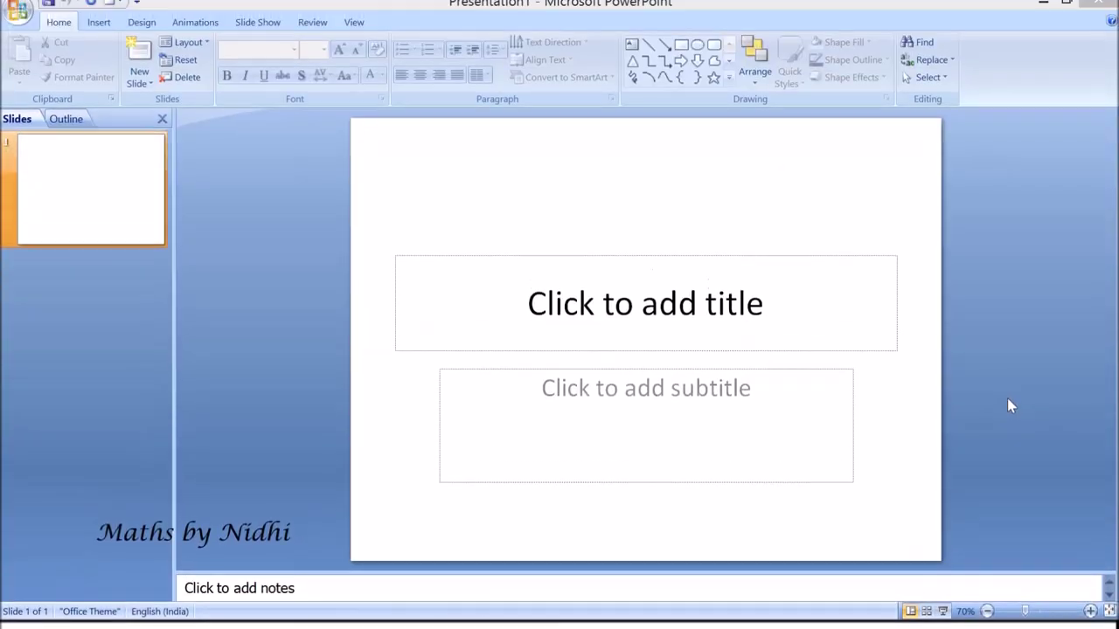
Switch to the Review tab to reveal the Start Inking button
{"action": "left_click", "coordinate": [311, 34]}
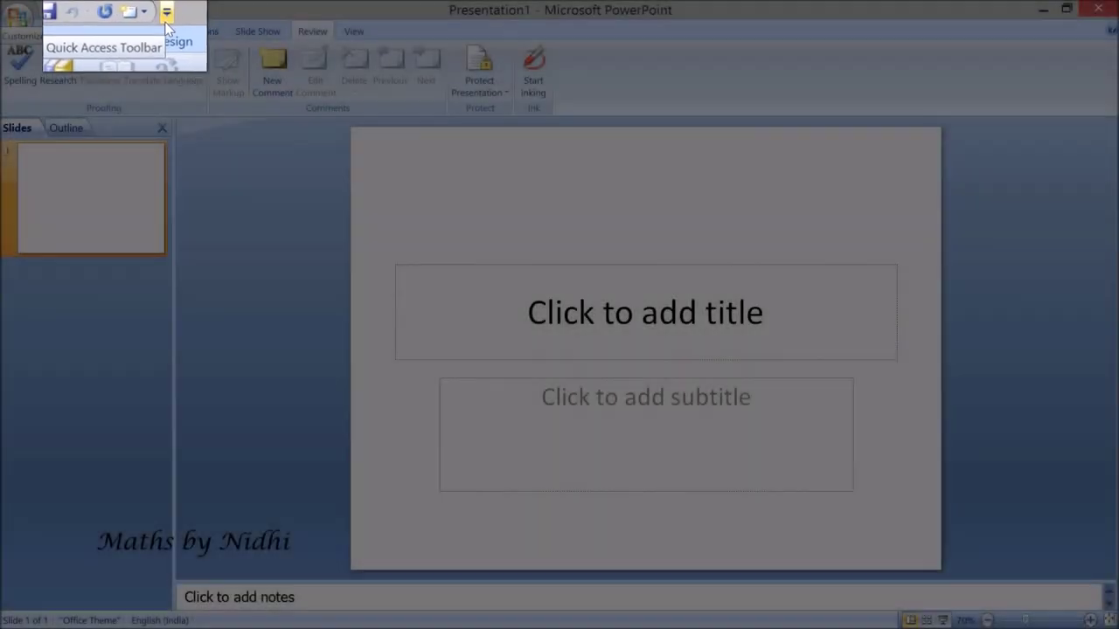
Under All Commands in the Quick Access Toolbar options, add Ink and Ink Color, then confirm
{"action": "left_click", "coordinate": [136, 10]}
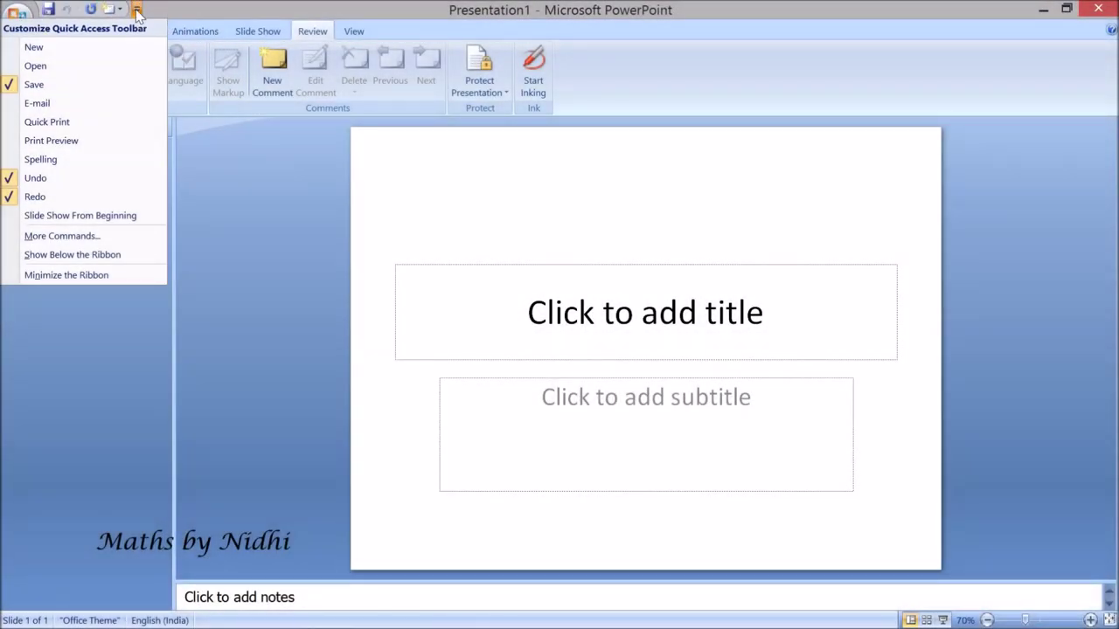
{"action": "left_click", "coordinate": [93, 243]}
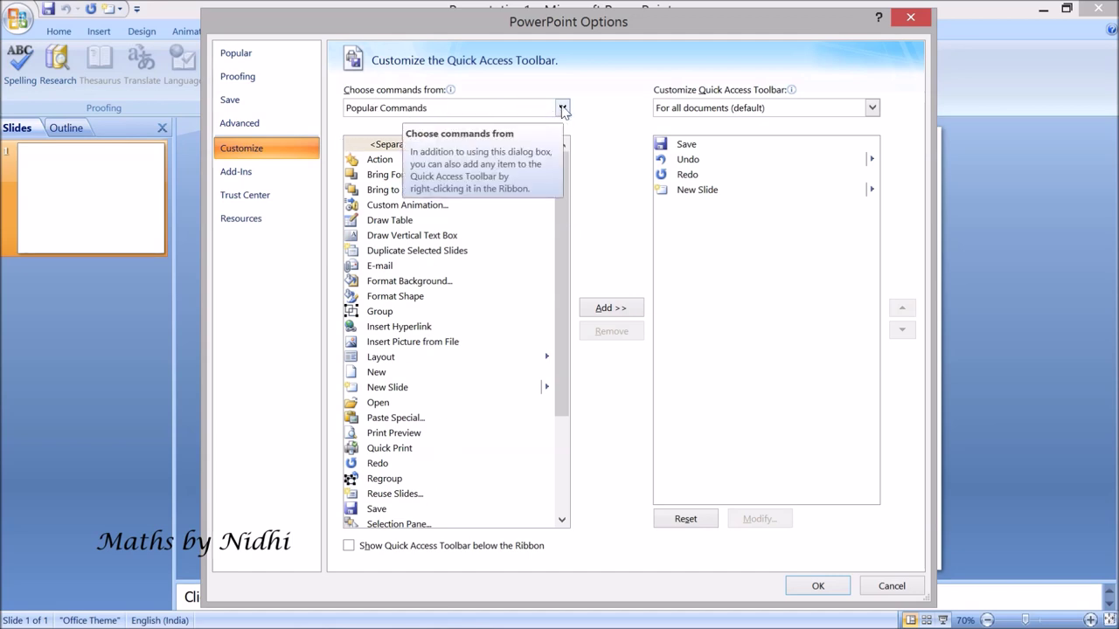
{"action": "left_click", "coordinate": [562, 108]}
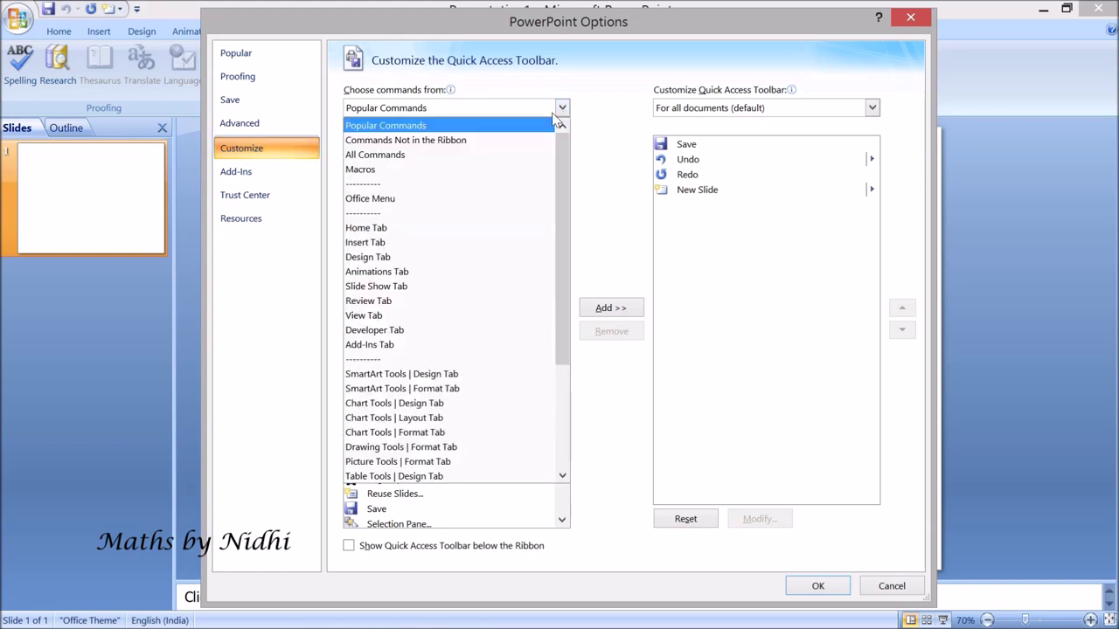
{"action": "left_click", "coordinate": [411, 157]}
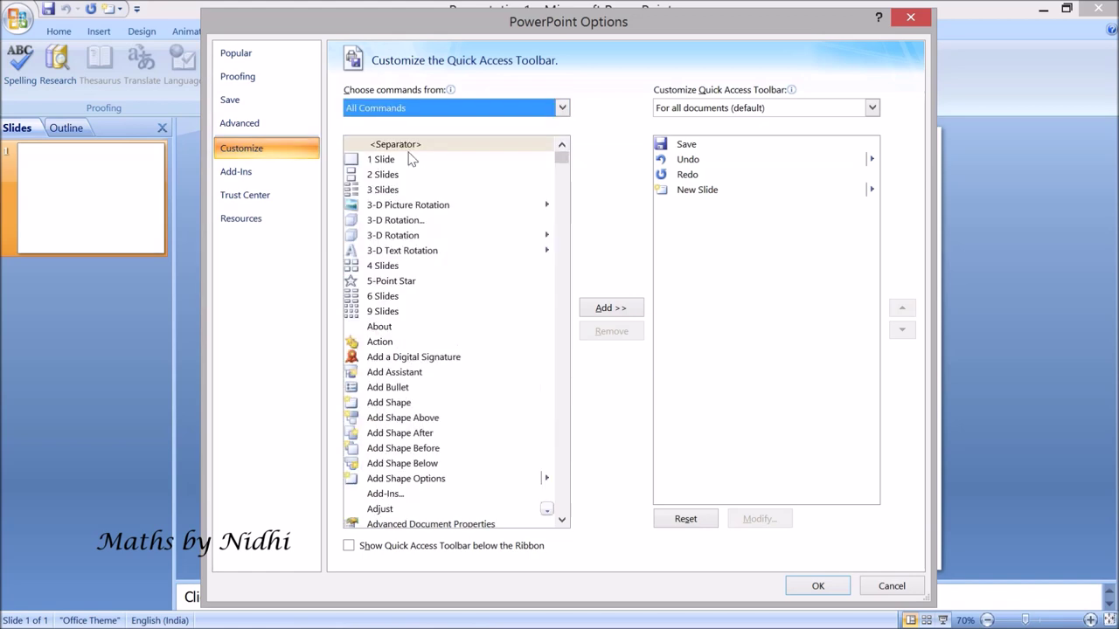
{"action": "left_click_drag", "start_coordinate": [561, 160], "coordinate": [566, 299]}
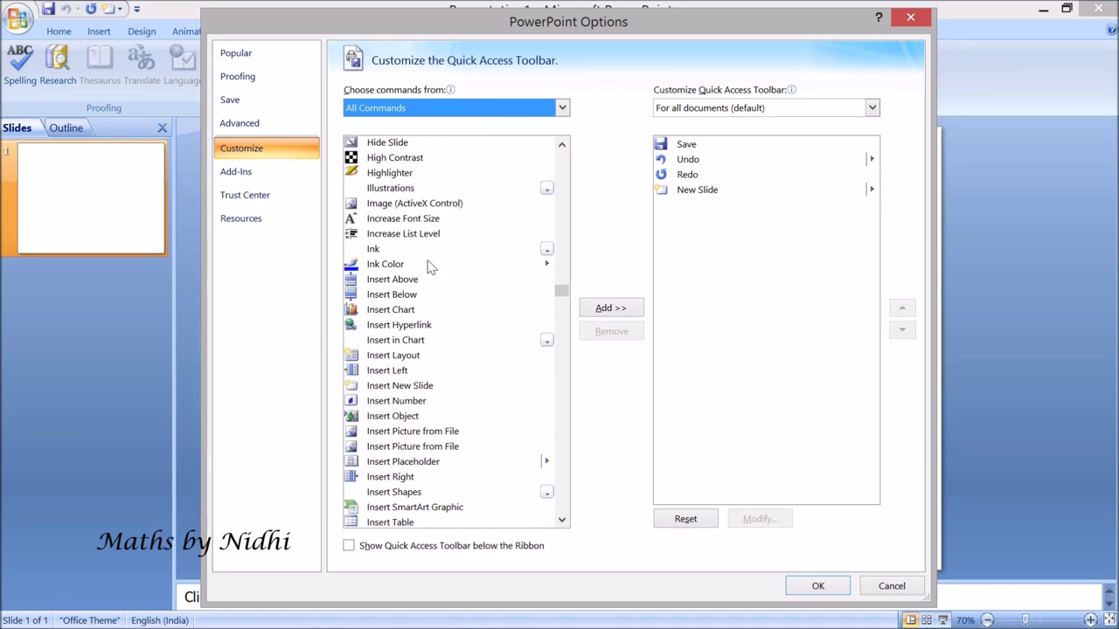
{"action": "left_click", "coordinate": [376, 251]}
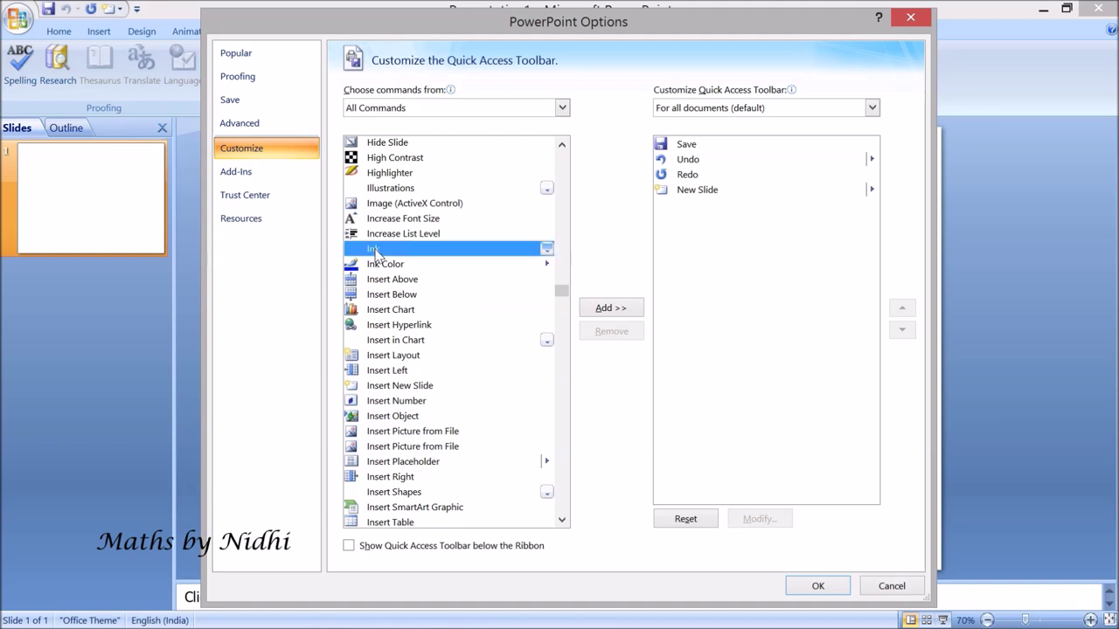
{"action": "left_click", "coordinate": [602, 310]}
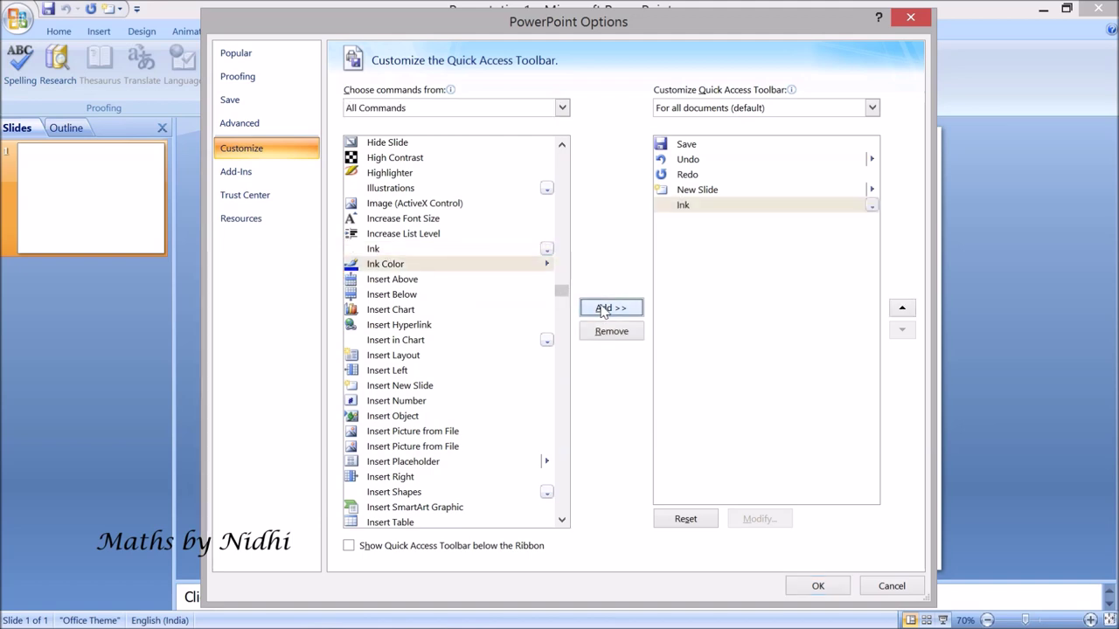
{"action": "left_click", "coordinate": [417, 267]}
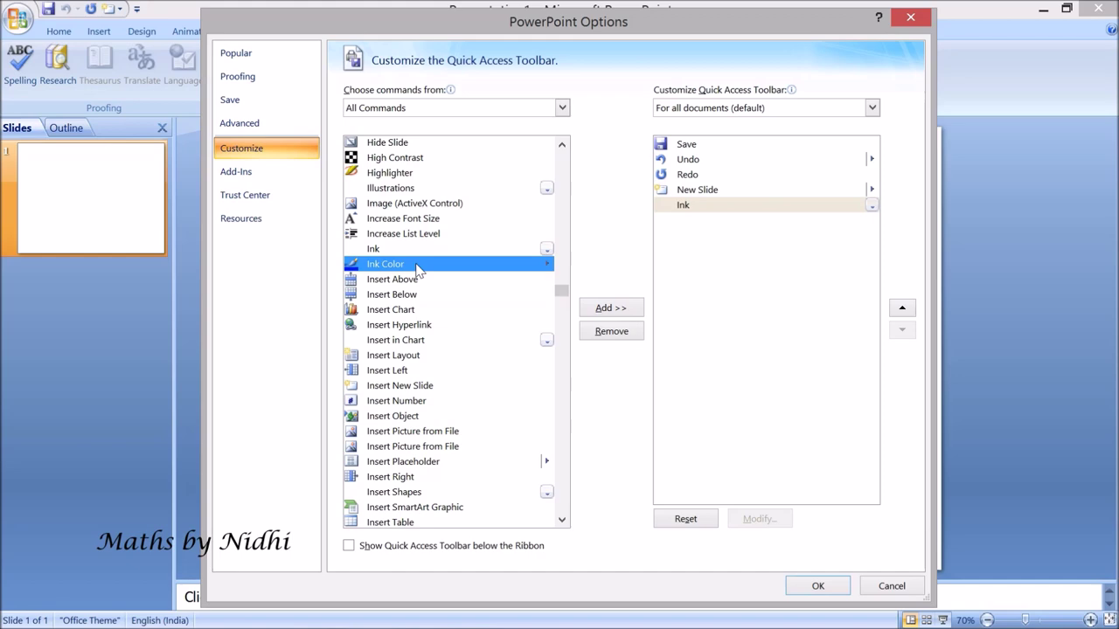
{"action": "left_click", "coordinate": [601, 311]}
{"action": "left_click", "coordinate": [817, 586]}
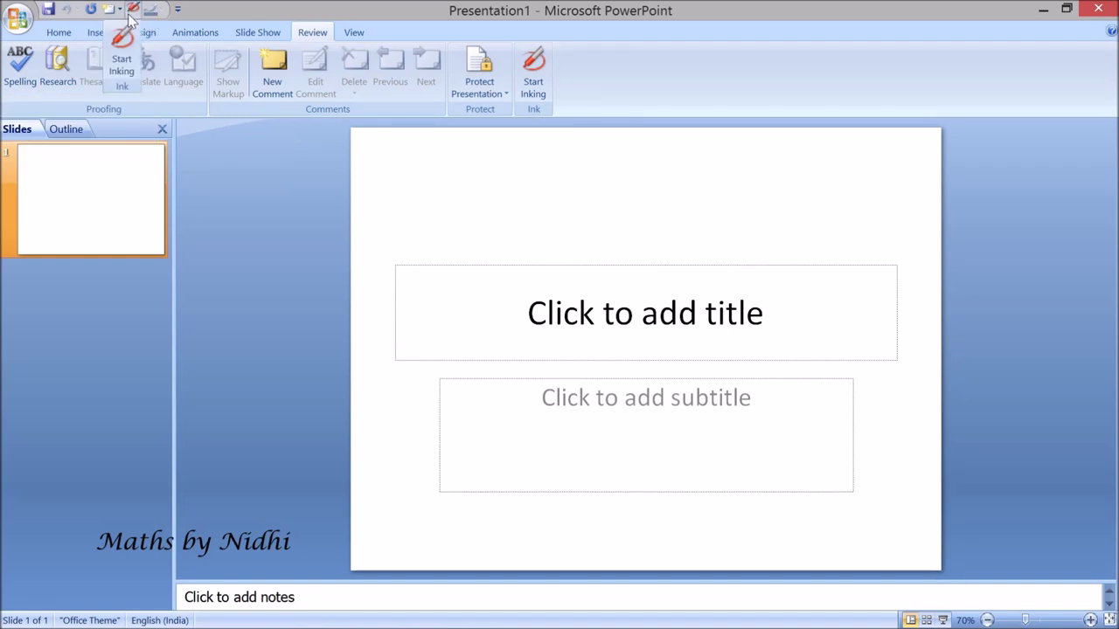
Start inking from the new Ink toolbar button, then close Ink Tools
{"action": "left_click", "coordinate": [120, 61]}
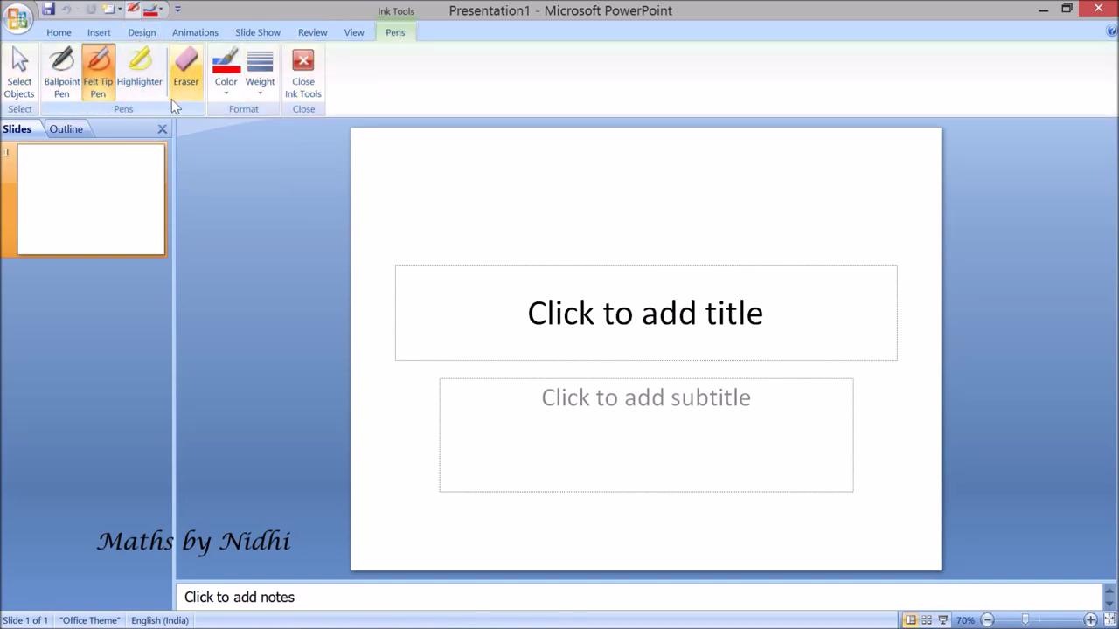
{"action": "left_click", "coordinate": [305, 63]}
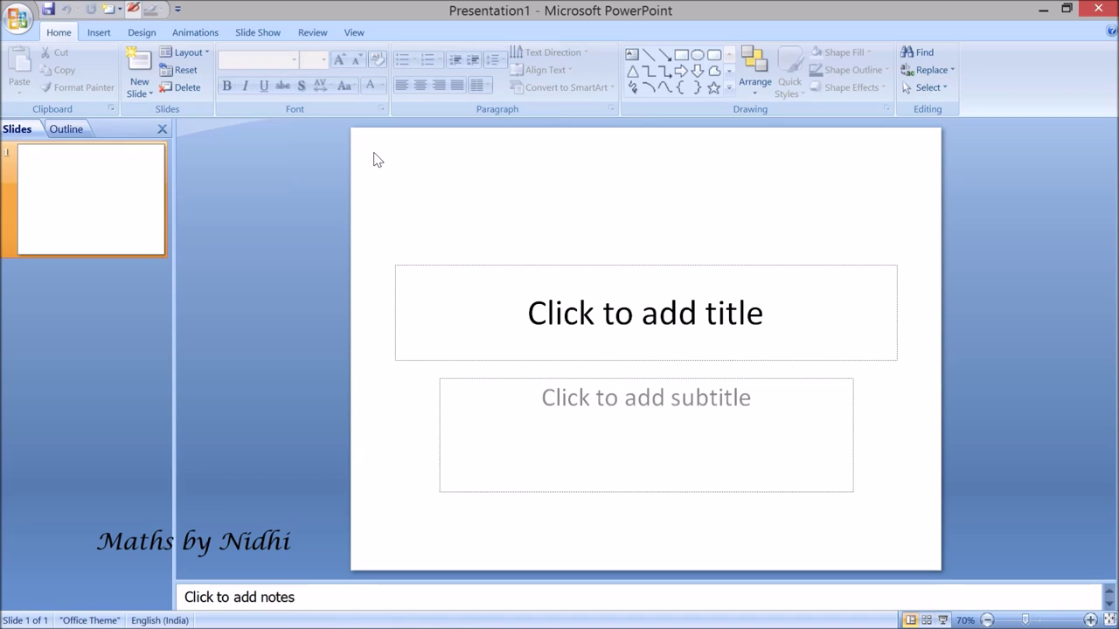
{"action": "left_click", "coordinate": [15, 23]}
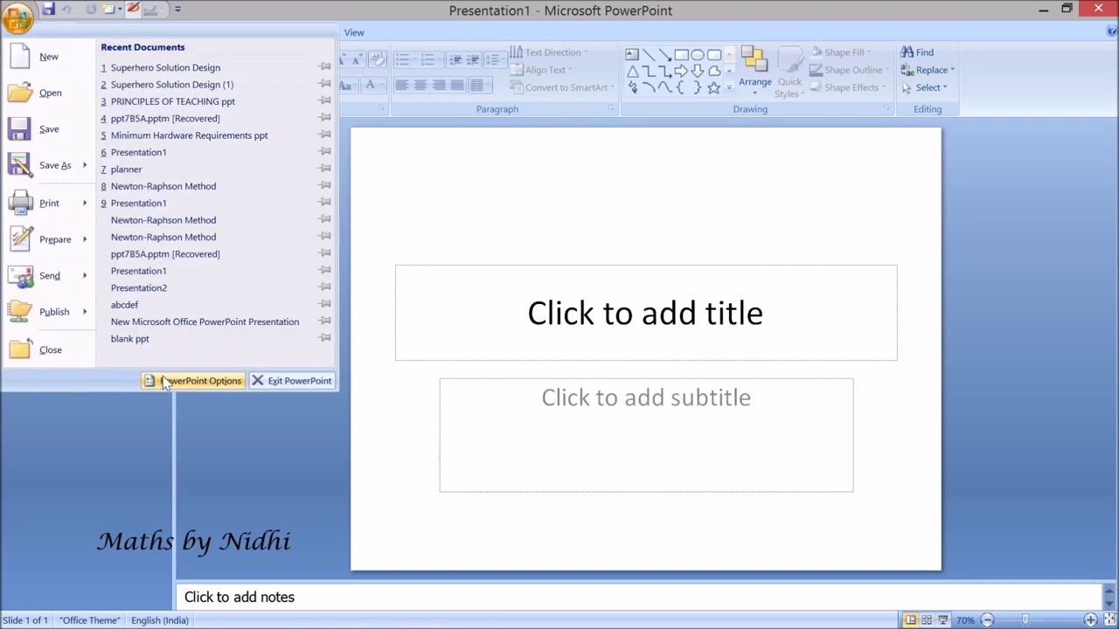
{"action": "left_click", "coordinate": [198, 382]}
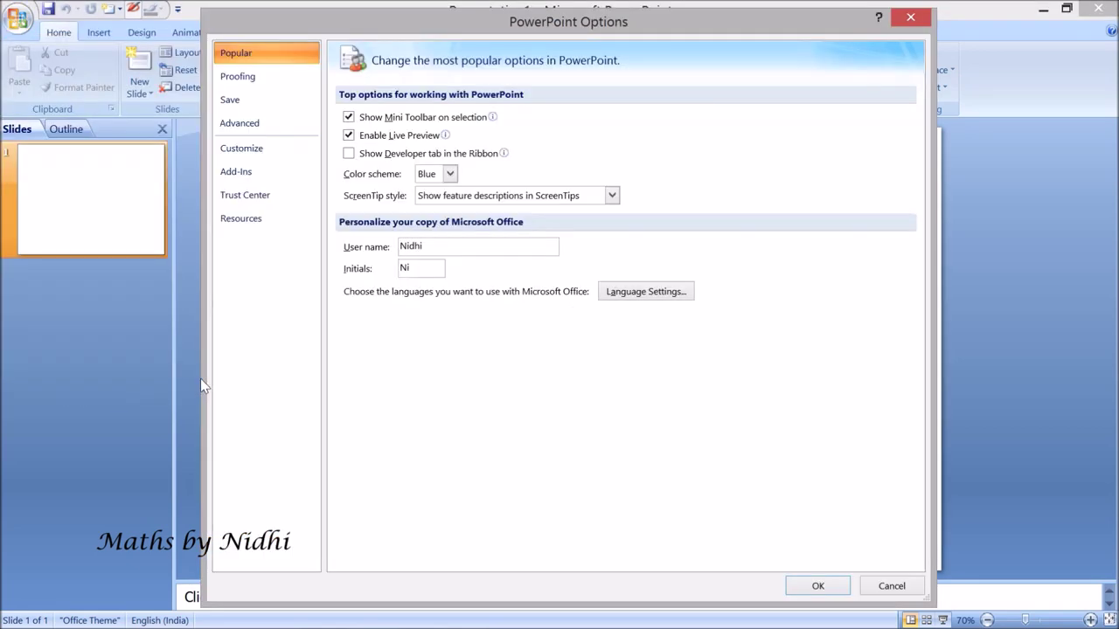
{"action": "left_click", "coordinate": [257, 157]}
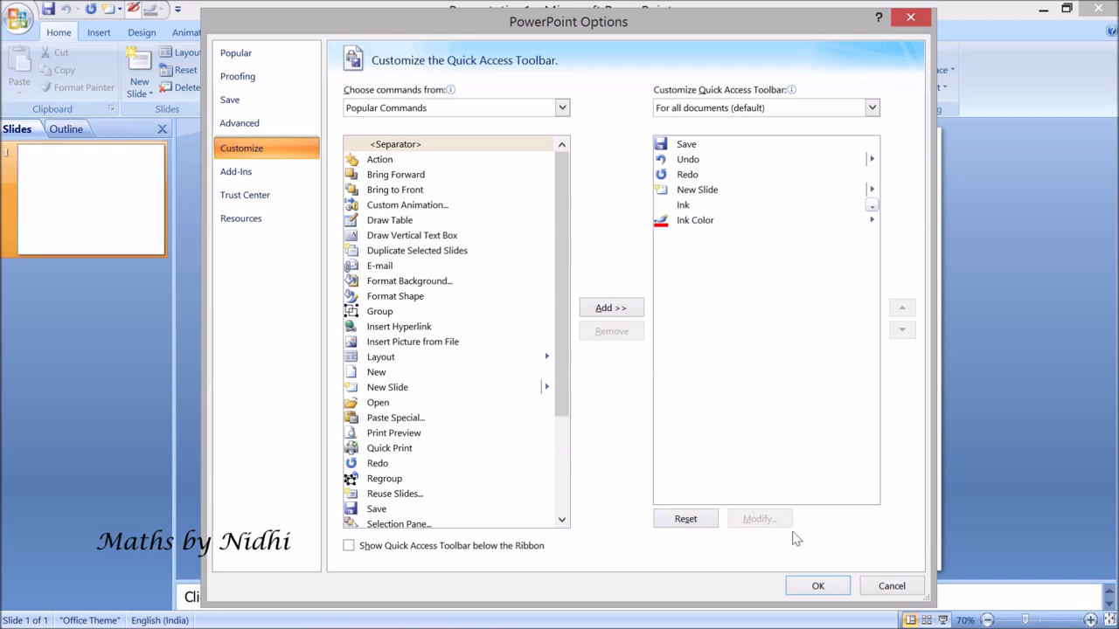
{"action": "left_click", "coordinate": [832, 587]}
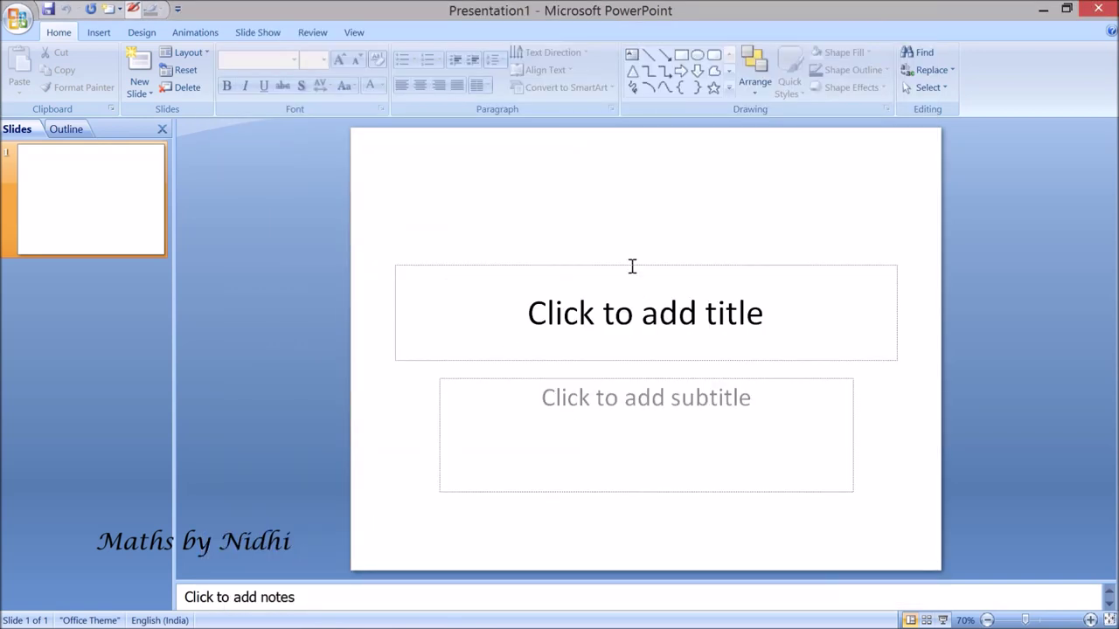